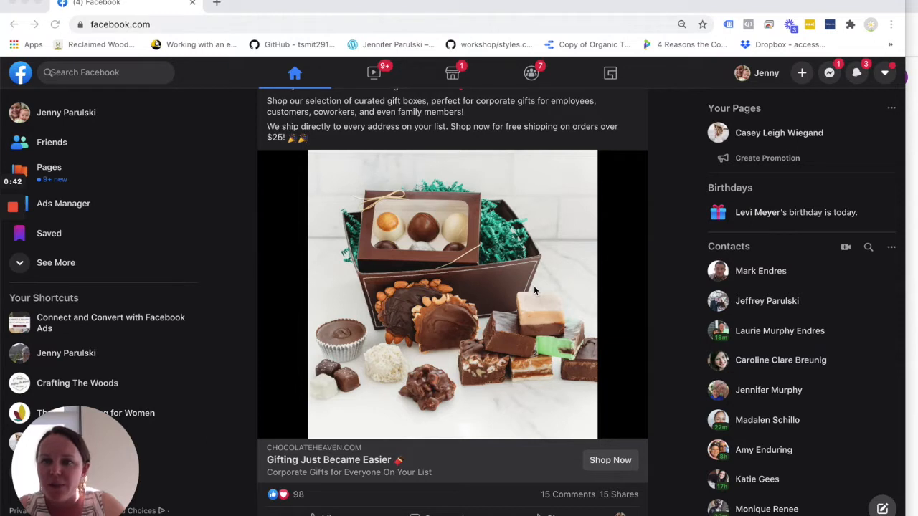
Open Ads Manager from the Facebook home feed.
left_click(68, 207)
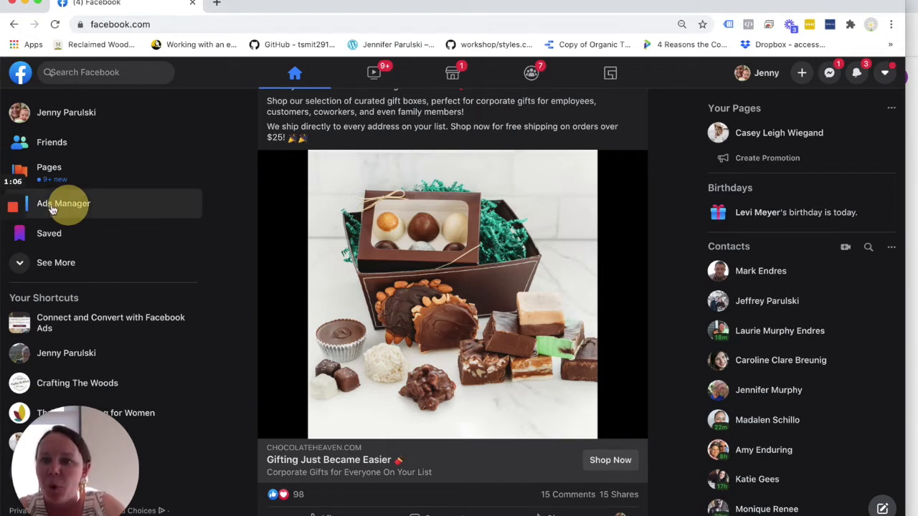
left_click(71, 208)
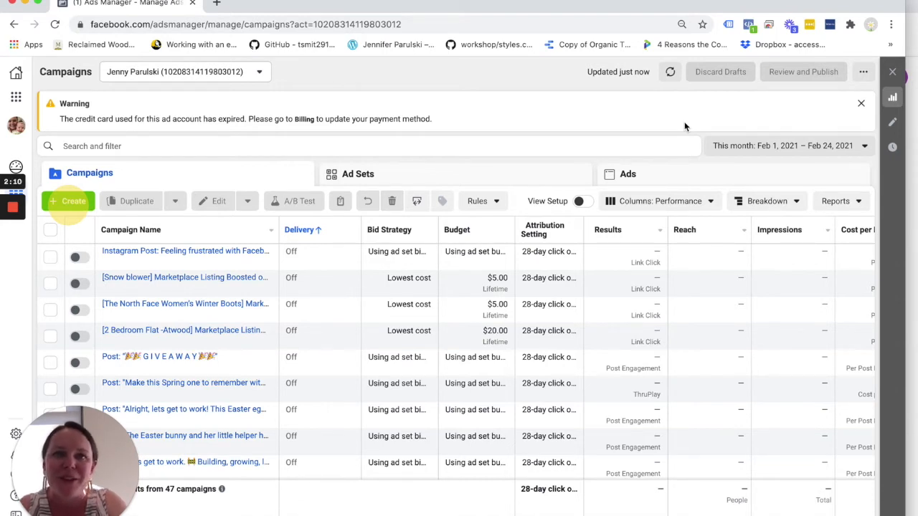
mouse_move(2, 213)
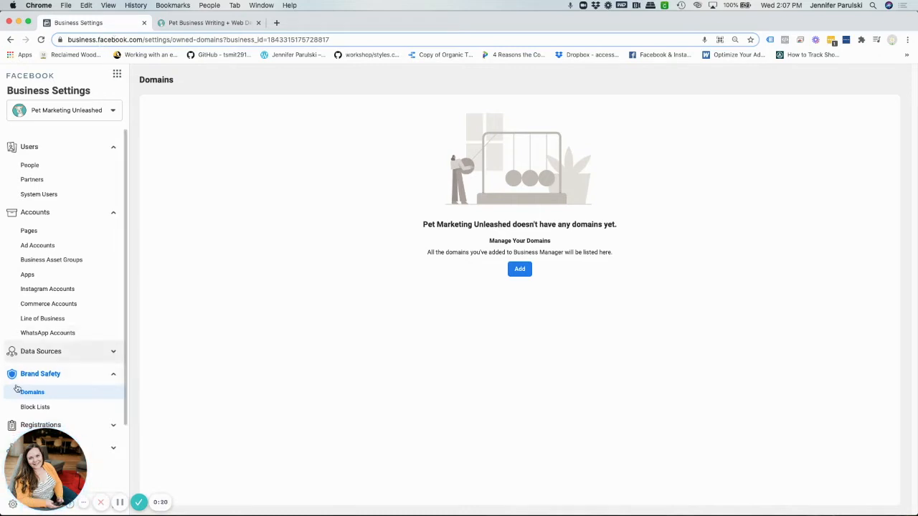
Look over the Business Tools list and the Brand Safety section of Business Settings where Domains are managed.
left_click(34, 375)
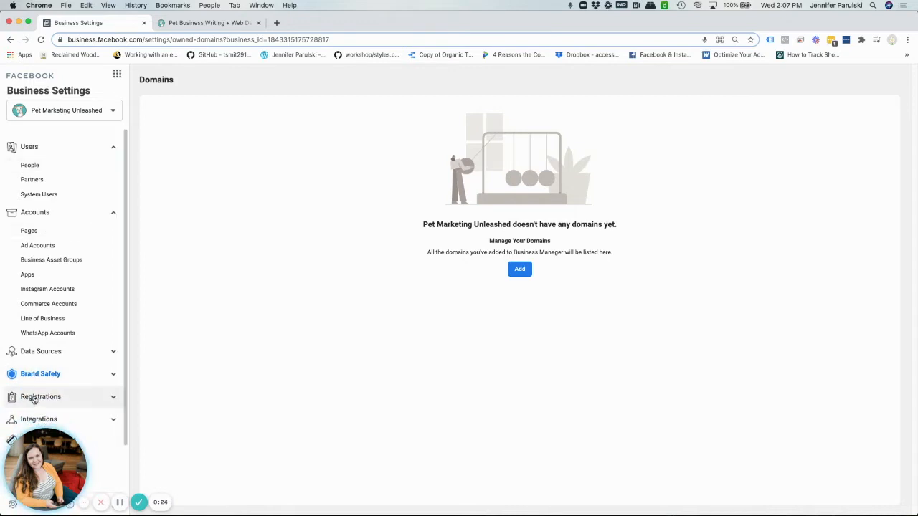
left_click(35, 375)
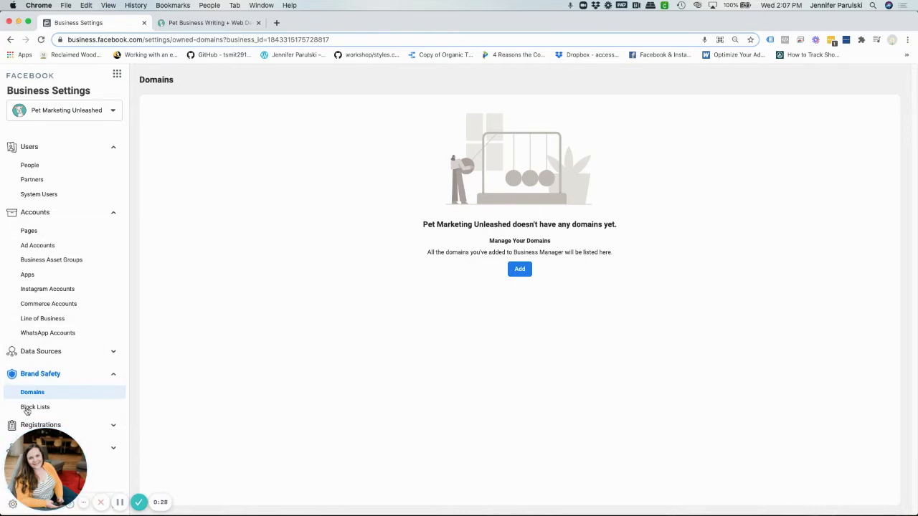
left_click(115, 77)
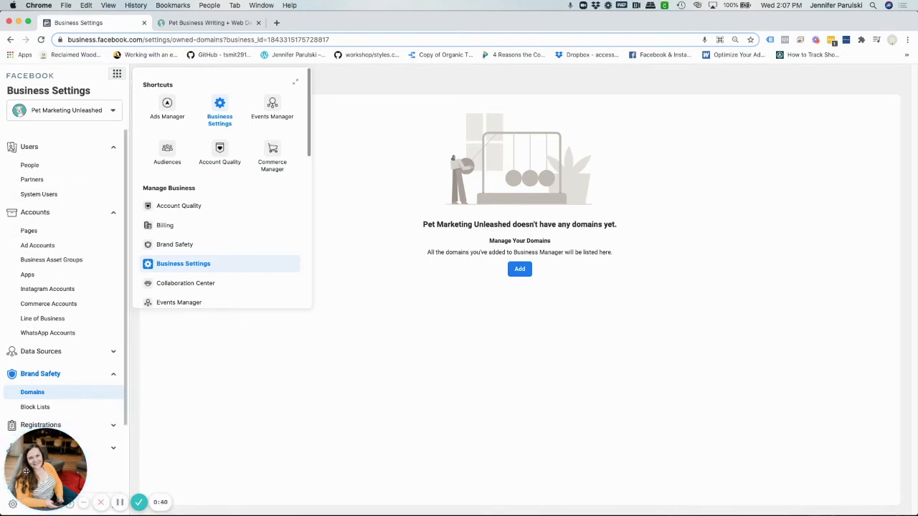
left_click_drag(44, 465, 68, 270)
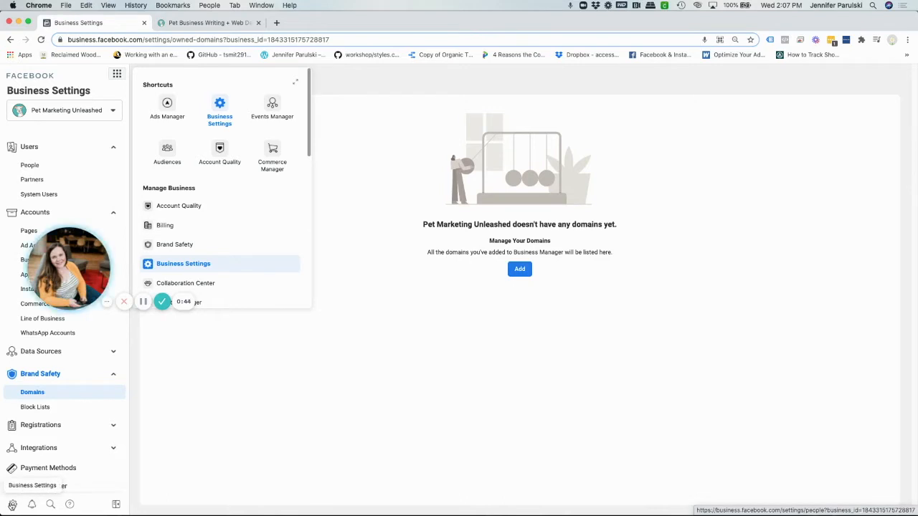
left_click_drag(69, 269, 47, 146)
left_click(229, 416)
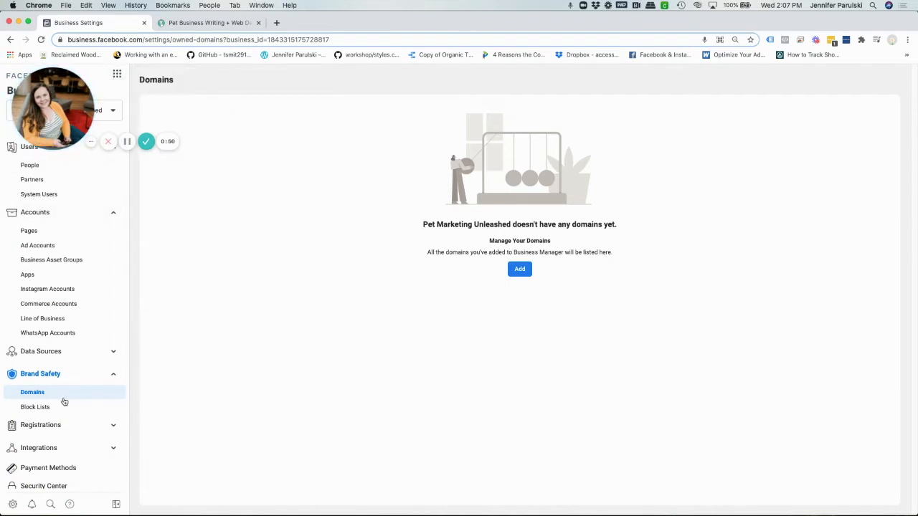
left_click(38, 378)
left_click(36, 376)
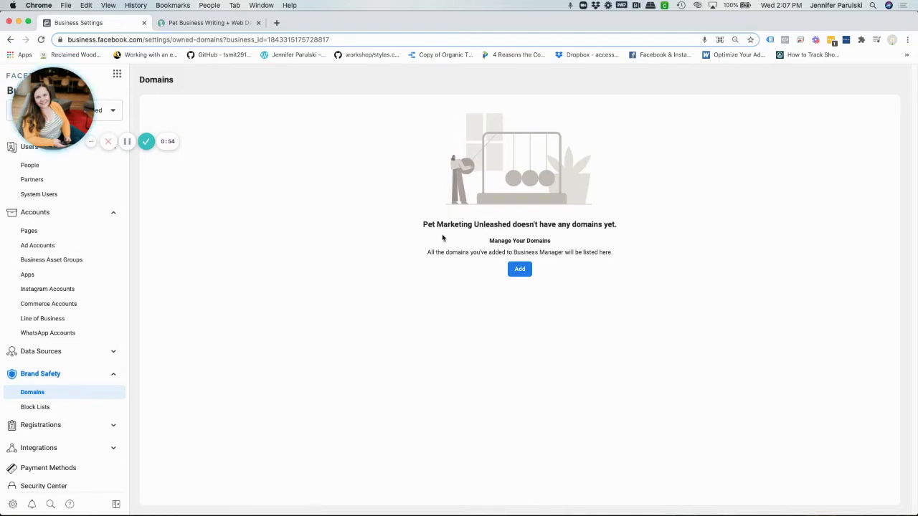
left_click(521, 274)
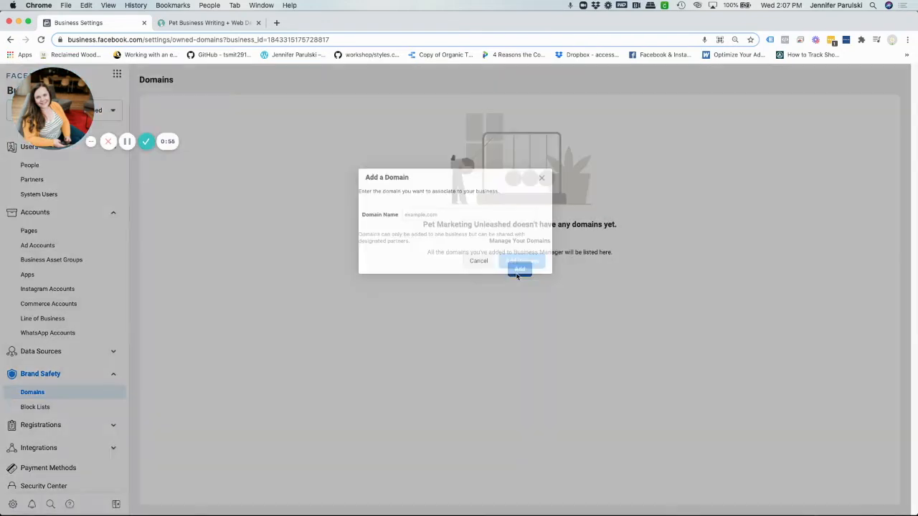
left_click(419, 214)
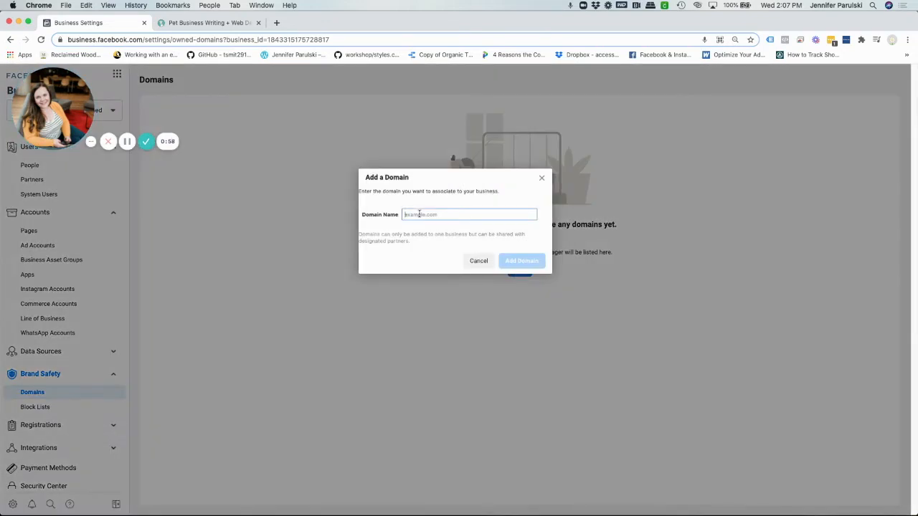
type("https://www.petmarketingunleashed.com/")
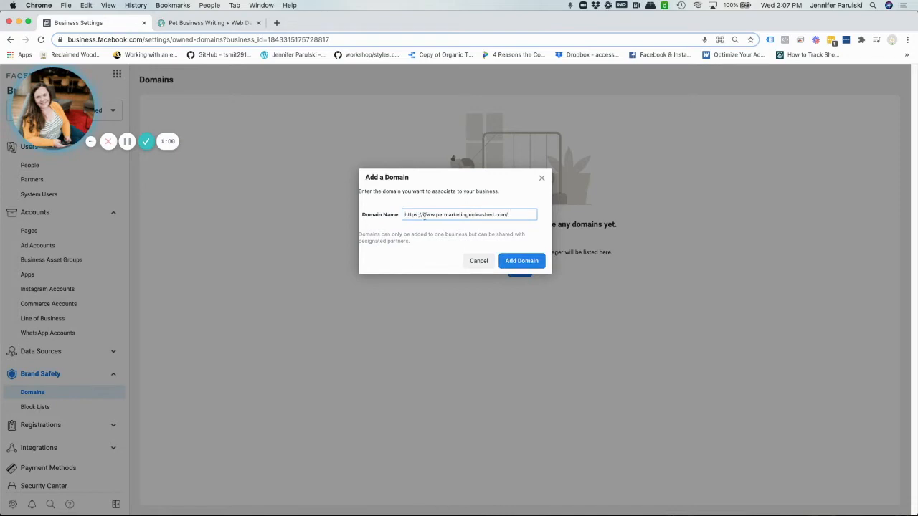
triple_click(421, 215)
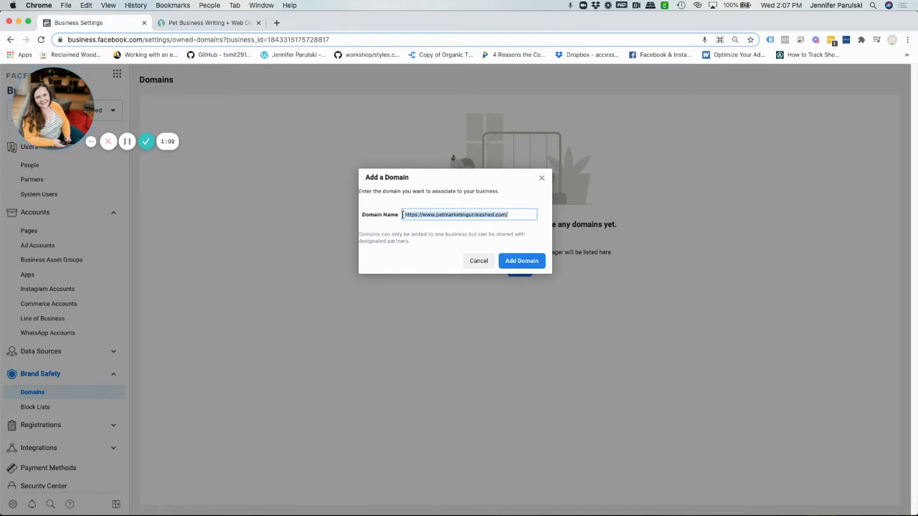
left_click(422, 215)
key("BackSpace")
key("BackSpace")
key("BackSpace")
key("BackSpace")
key("BackSpace")
key("BackSpace")
key("BackSpace")
key("BackSpace")
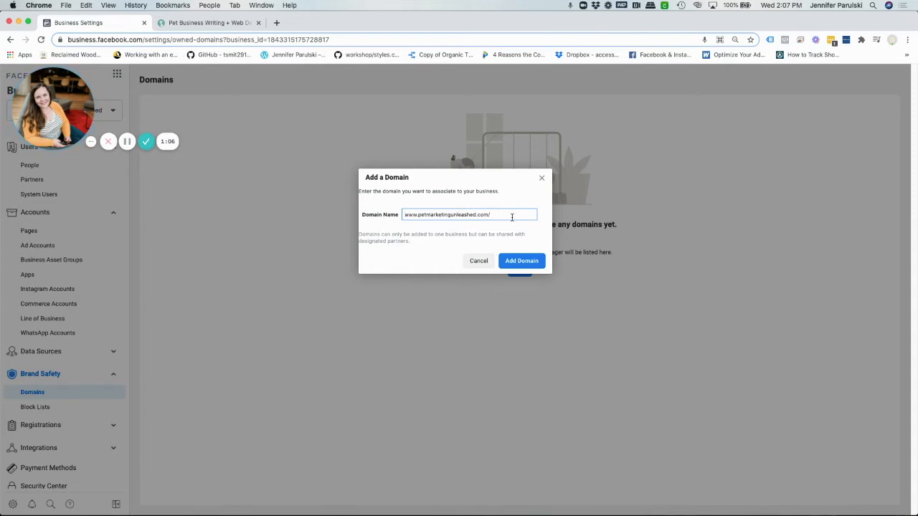
key("BackSpace")
left_click(510, 261)
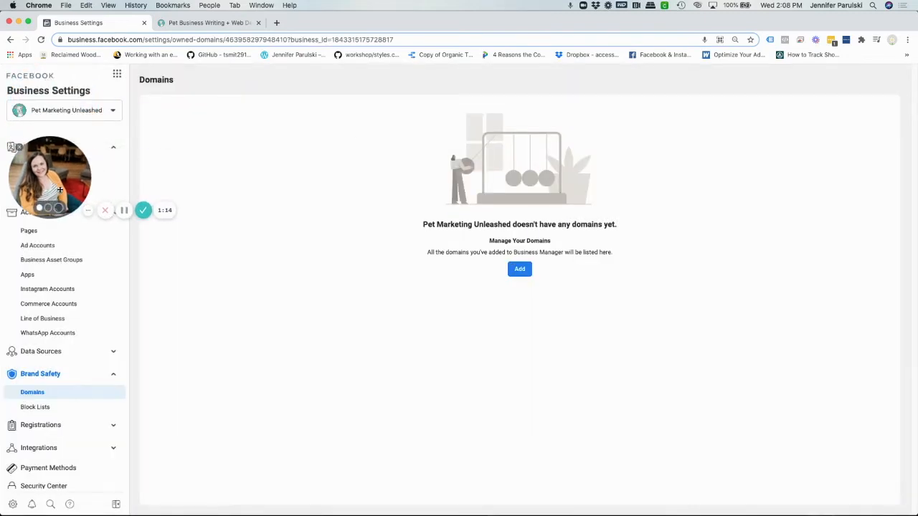
left_click(41, 39)
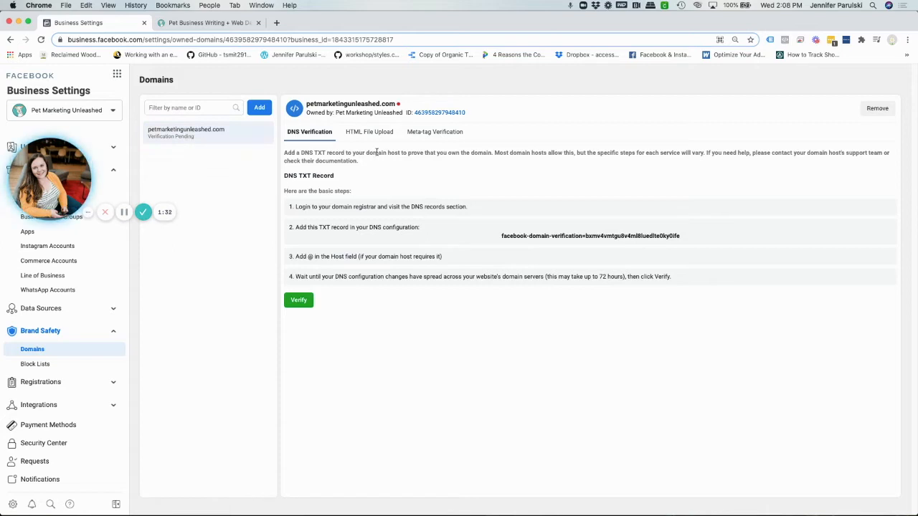
Review the HTML File Upload and Meta-tag Verification methods for petmarketingunleashed.com.
mouse_move(399, 106)
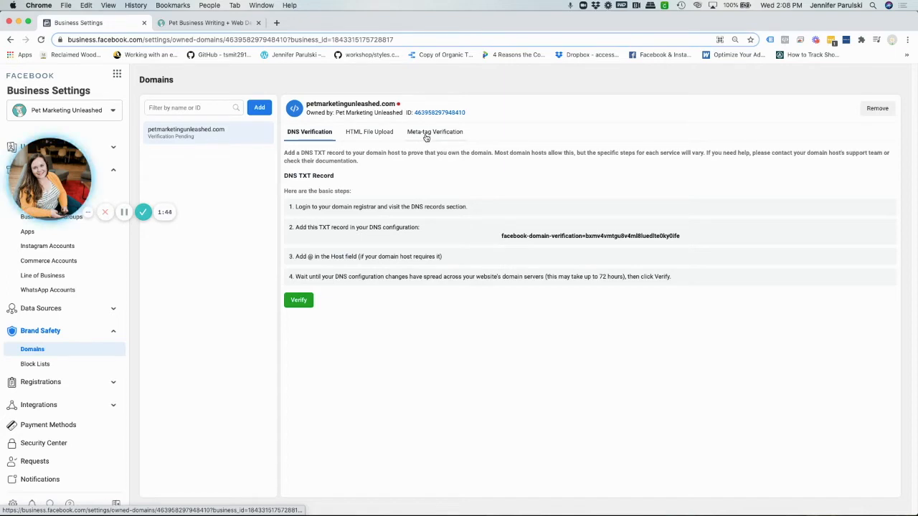
left_click(369, 132)
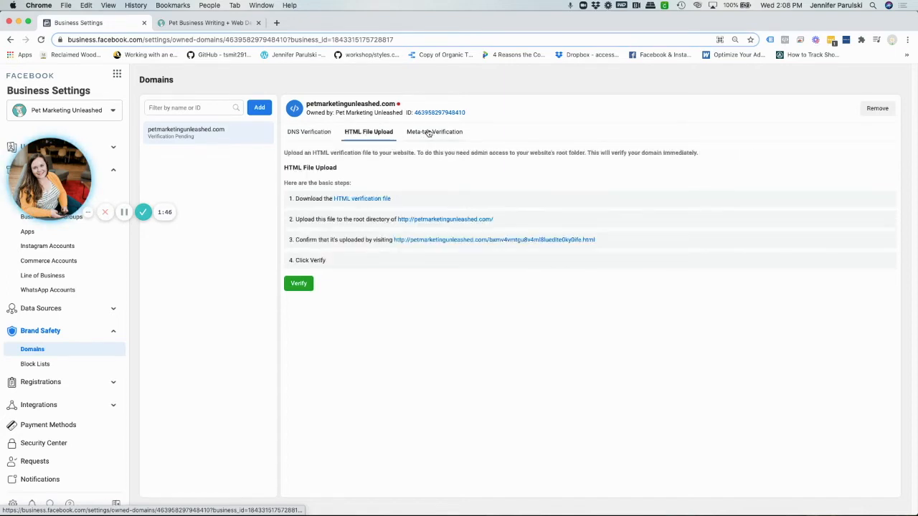
left_click(427, 132)
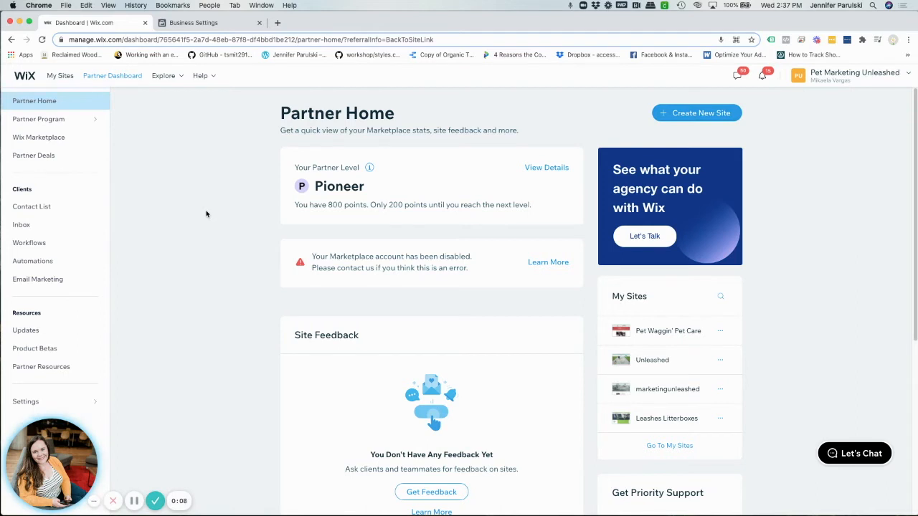
Switch to Facebook Business Settings and copy the TXT record value given for DNS verification of the domain.
left_click(191, 22)
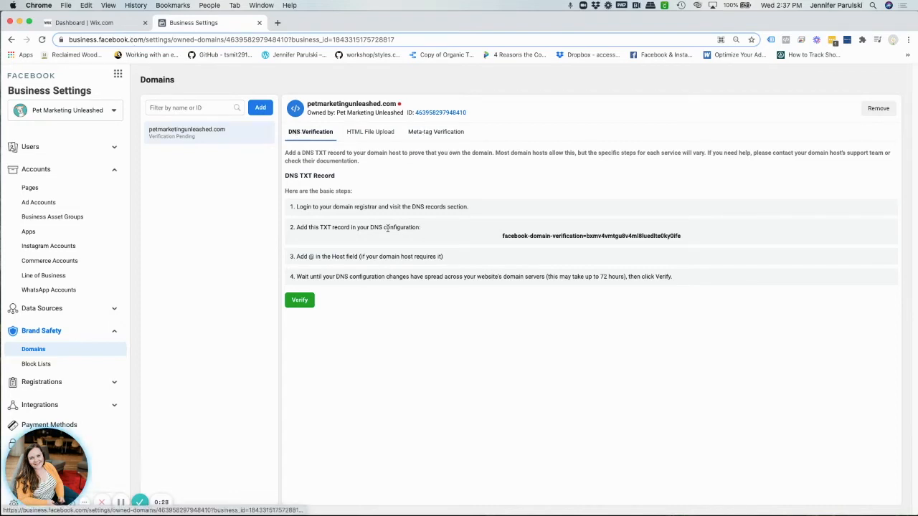
left_click(534, 242)
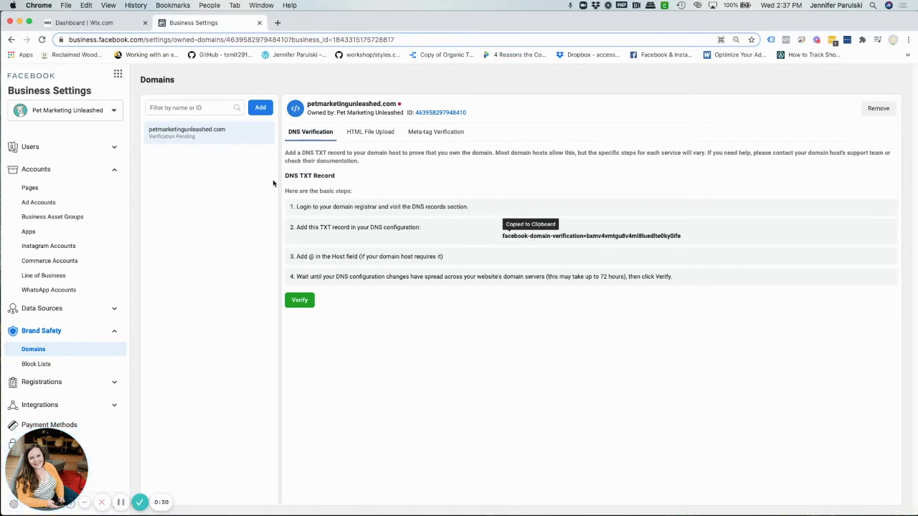
Switch to Wix and open the DNS records of petmarketingunleashed.com from the account's domains.
left_click(100, 23)
left_click(877, 81)
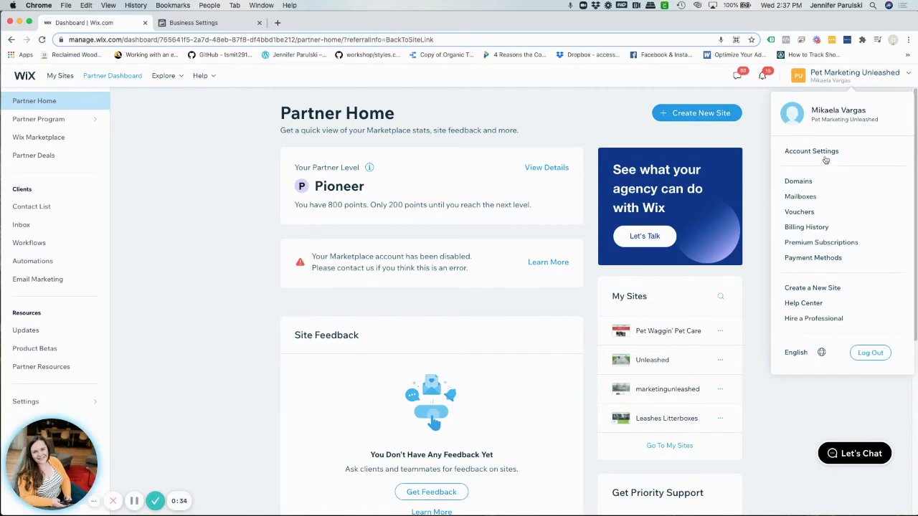
left_click(798, 182)
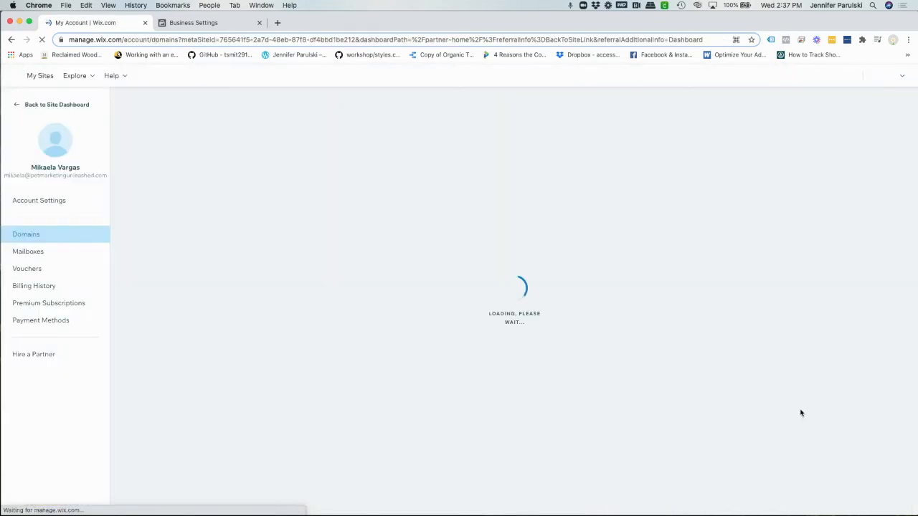
left_click(192, 22)
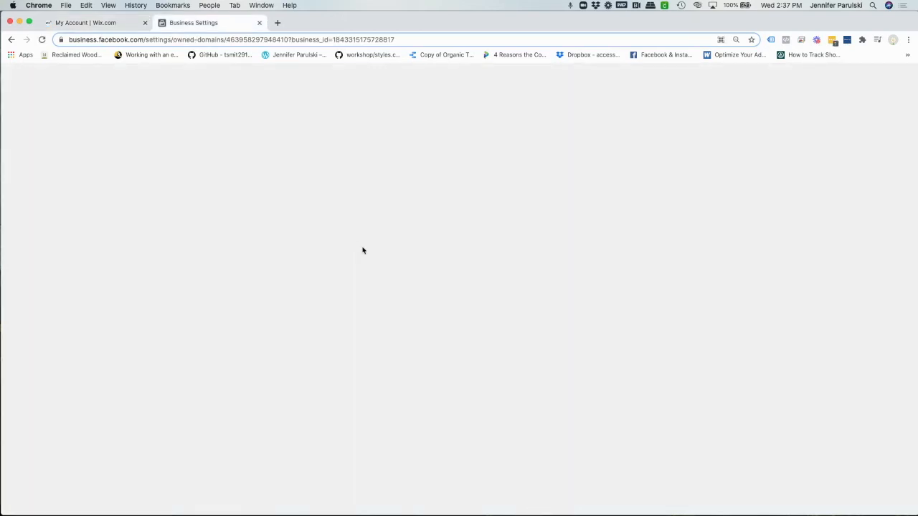
left_click(88, 23)
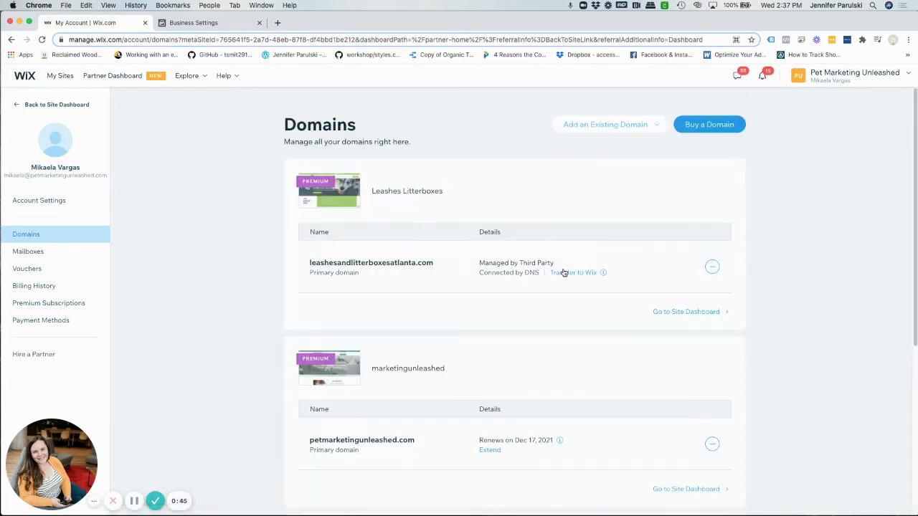
scroll(563, 271, "down", 2)
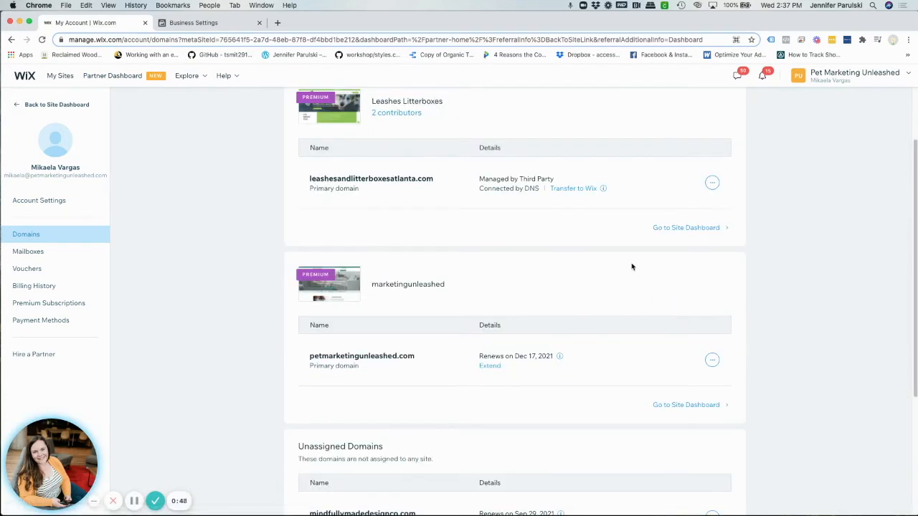
left_click(712, 360)
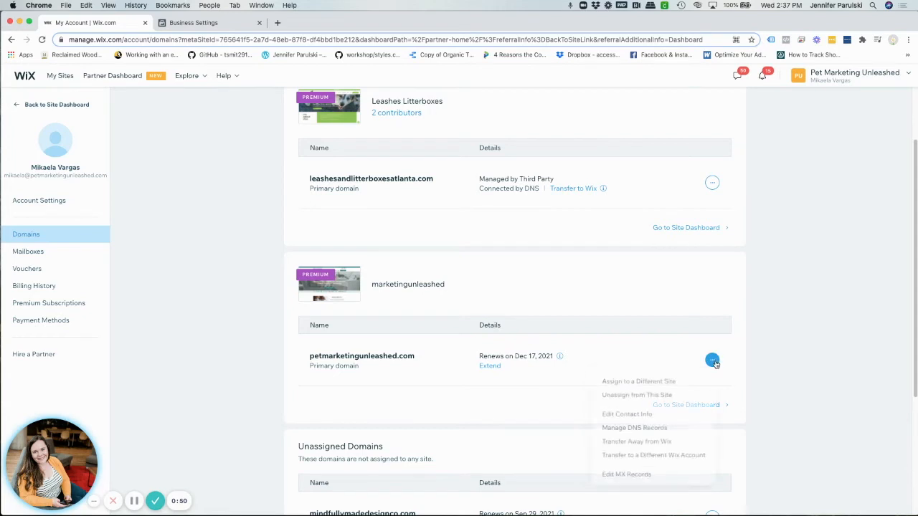
scroll(657, 430, "up", 2)
left_click(658, 429)
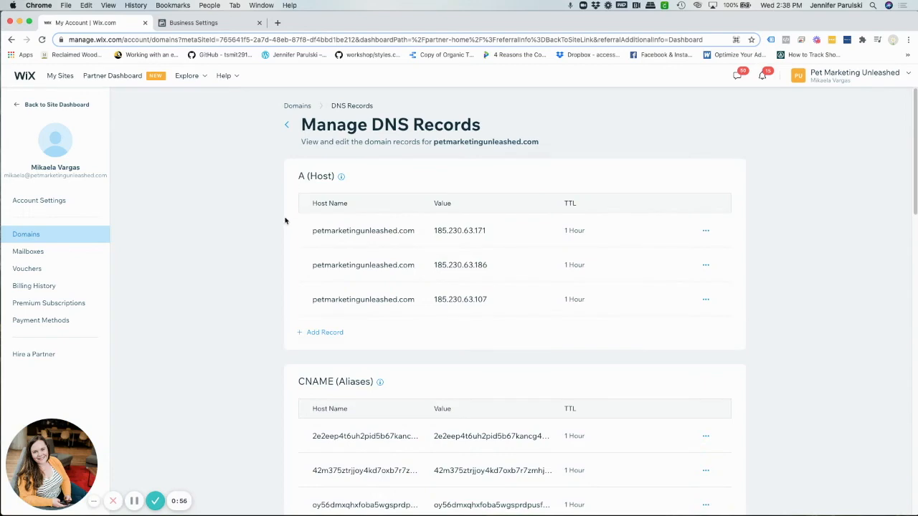
Add a TXT record with an empty host name and the copied Facebook domain verification token as its value, and save it.
scroll(285, 221, "down", 5)
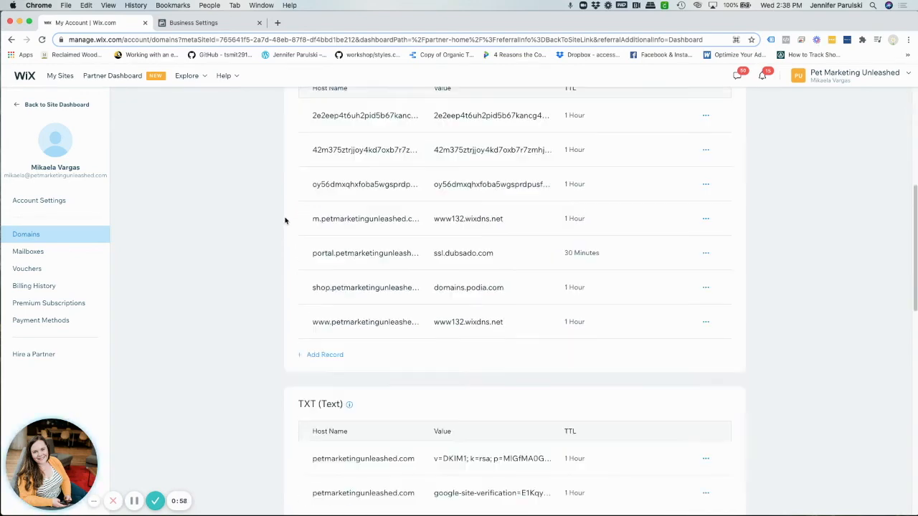
scroll(285, 221, "down", 2)
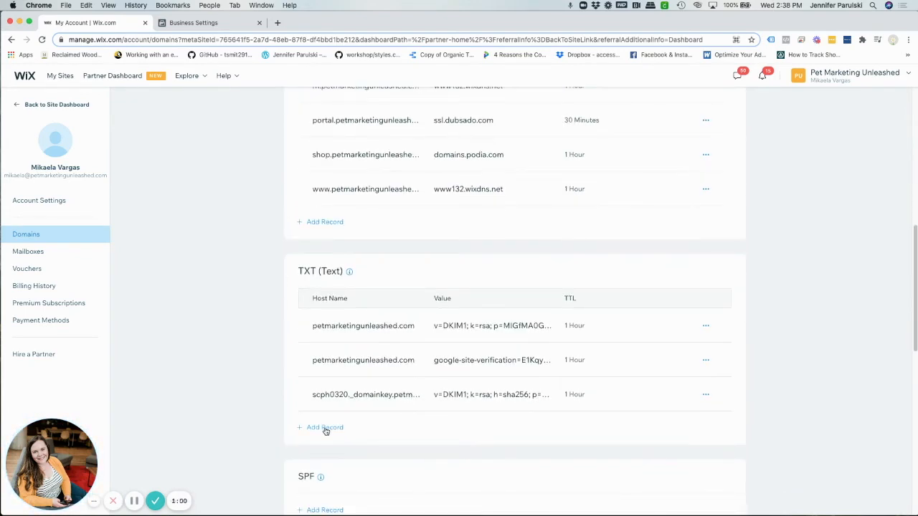
left_click(325, 428)
left_click(475, 428)
right_click(476, 429)
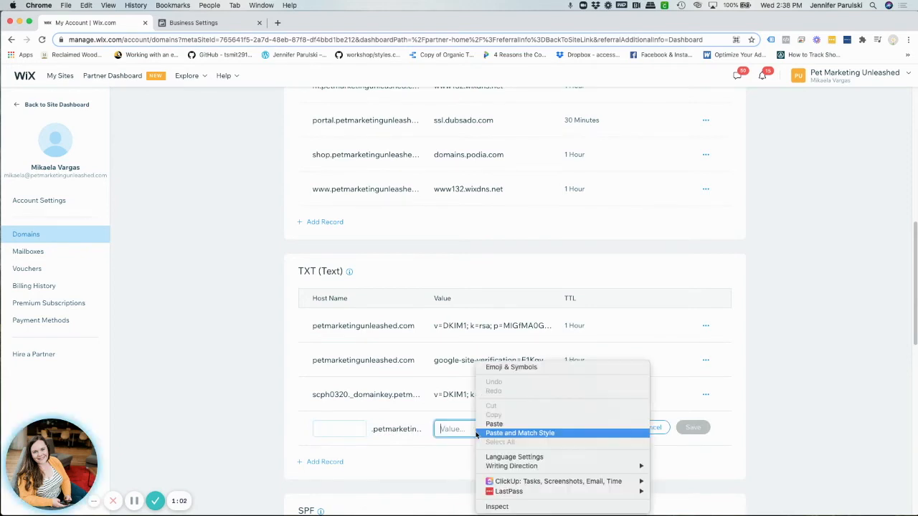
left_click(494, 423)
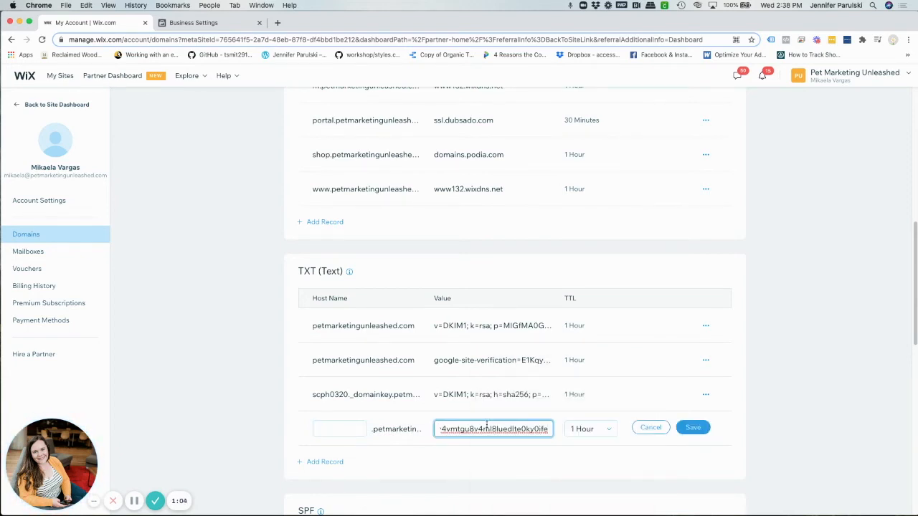
left_click(703, 430)
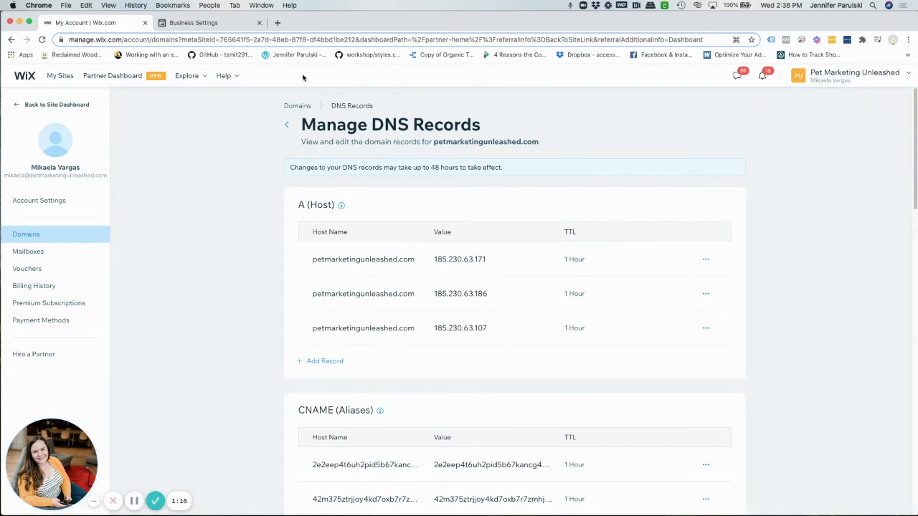
Switch back to Facebook Business Settings and try to verify petmarketingunleashed.com through its DNS TXT record.
left_click(221, 26)
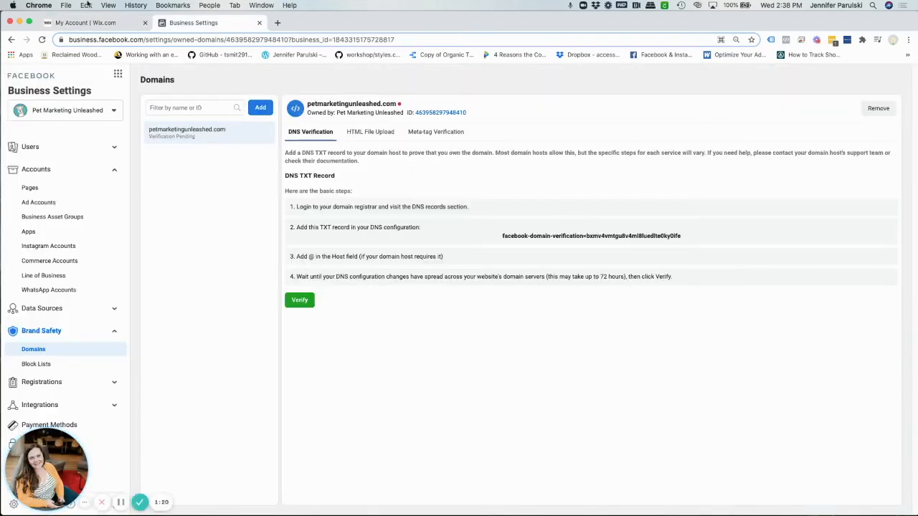
left_click(299, 301)
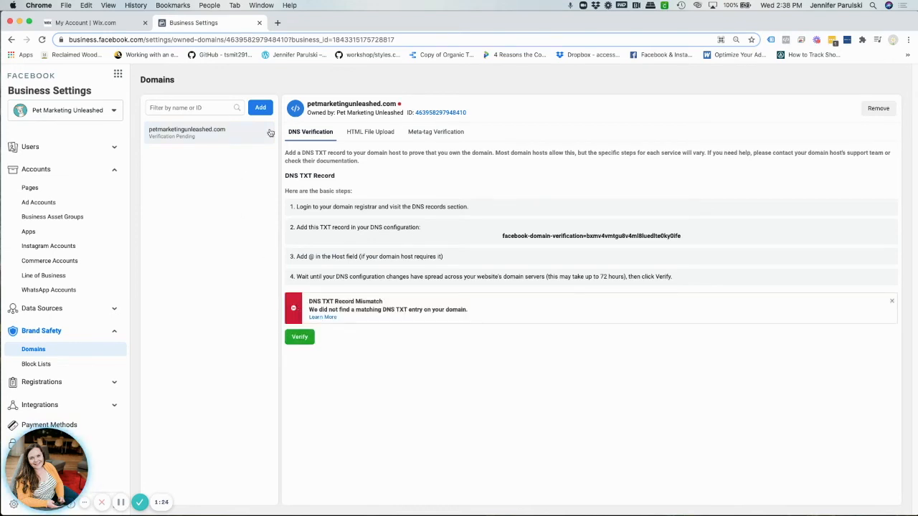
Retry the DNS verification of petmarketingunleashed.com and dismiss the resulting notice.
left_click(297, 338)
left_click(891, 301)
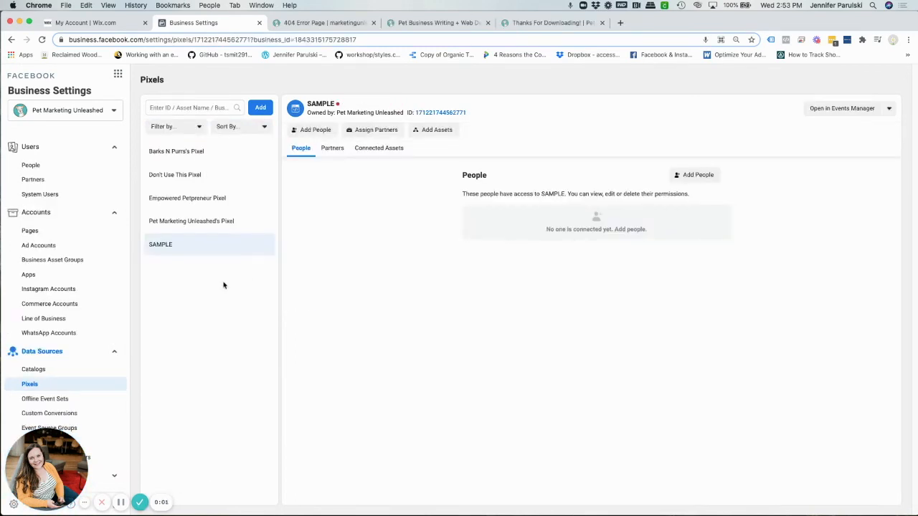
Open the domains under Brand Safety and check the verification status of petmarketingunleashed.com.
left_click(114, 351)
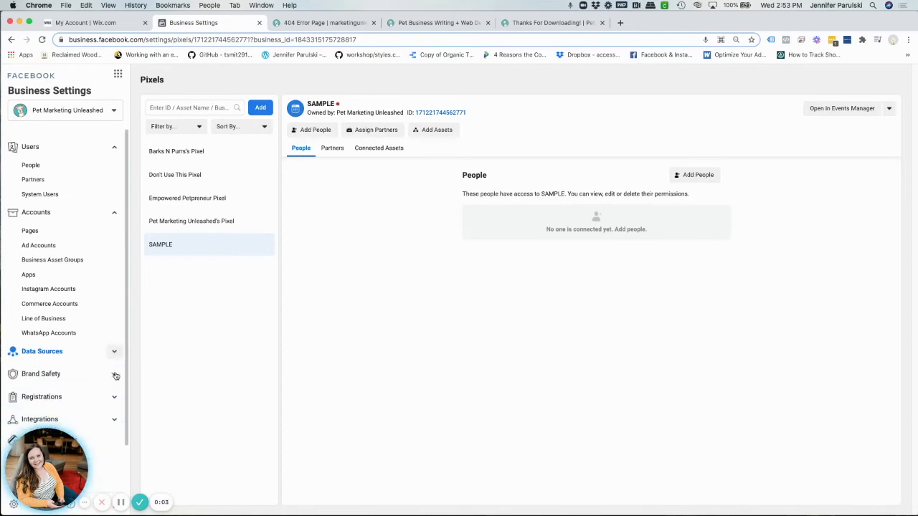
left_click(109, 374)
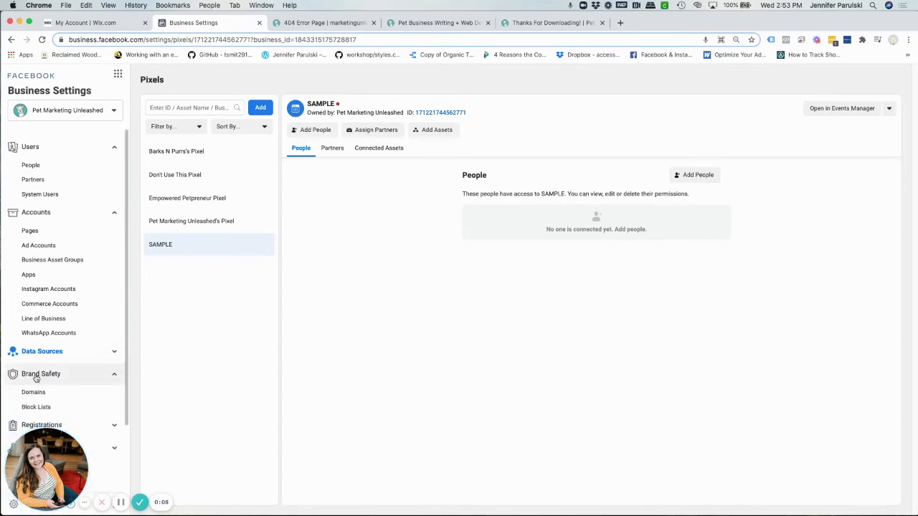
left_click(33, 395)
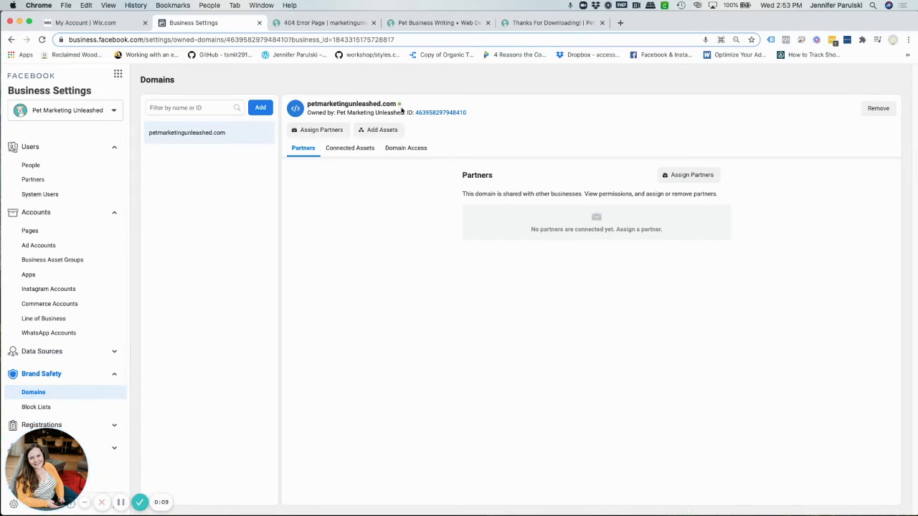
mouse_move(399, 105)
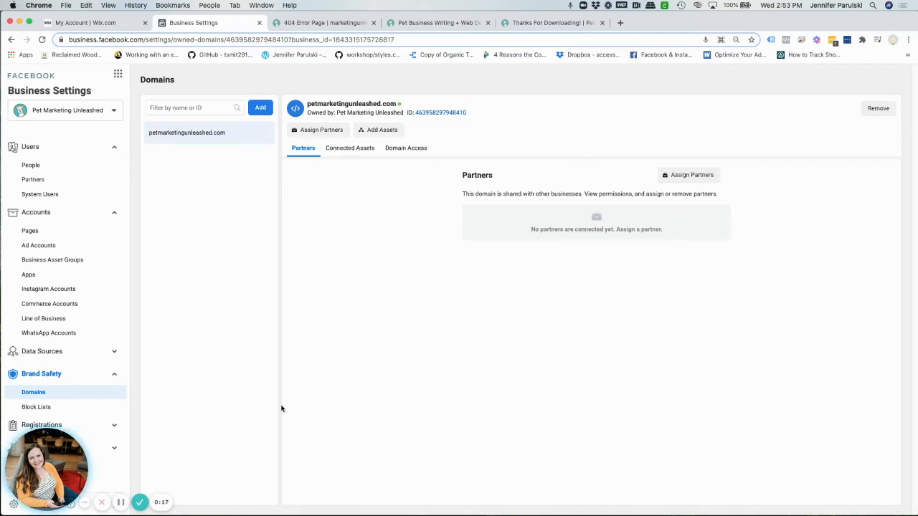
Review the domain's connected assets and the pages available to add, and close the asset selection without adding any.
left_click(337, 155)
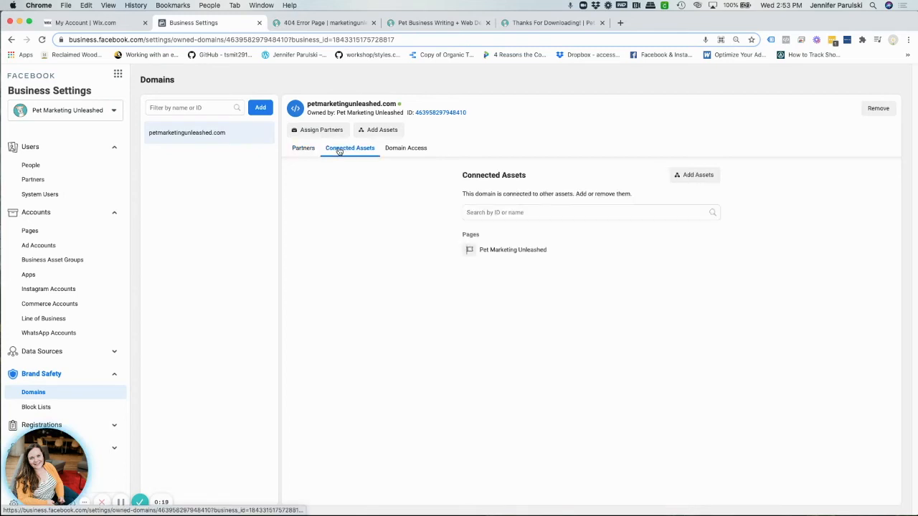
left_click(691, 178)
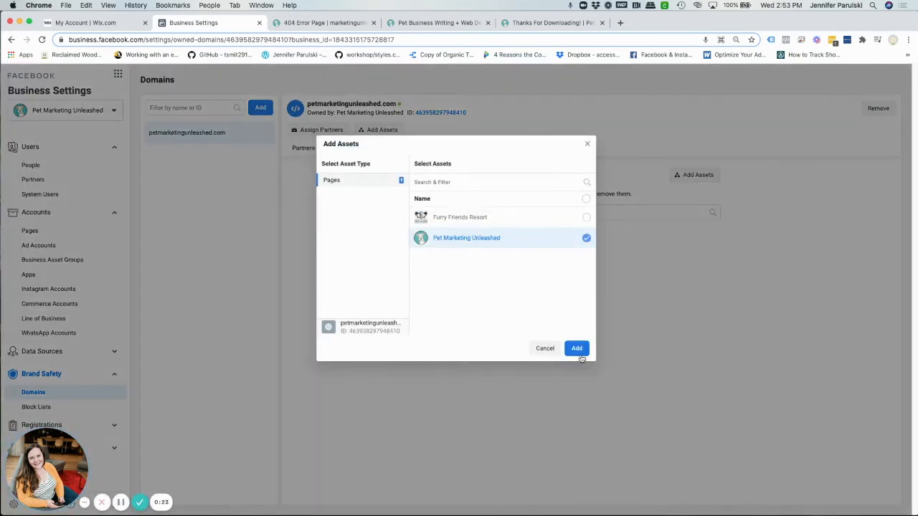
left_click(587, 144)
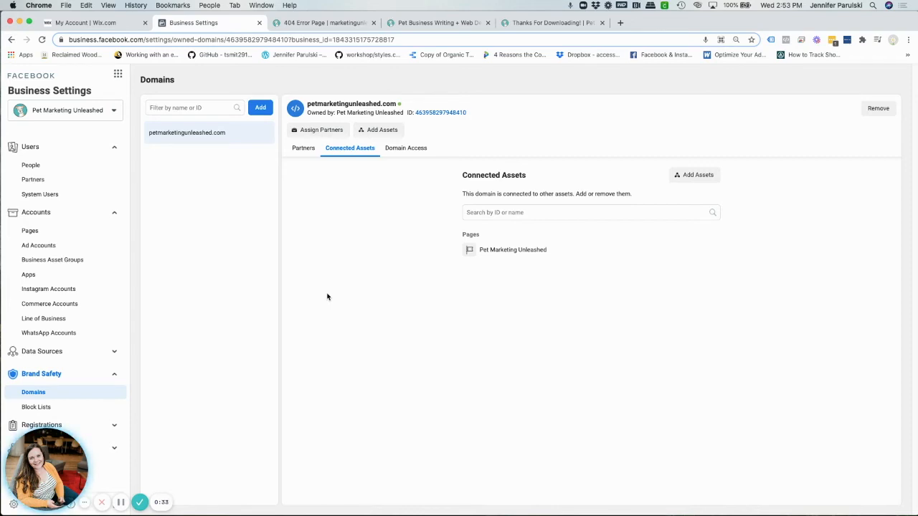
Collapse the Brand Safety section and open the business's pixels under Data Sources.
left_click(119, 373)
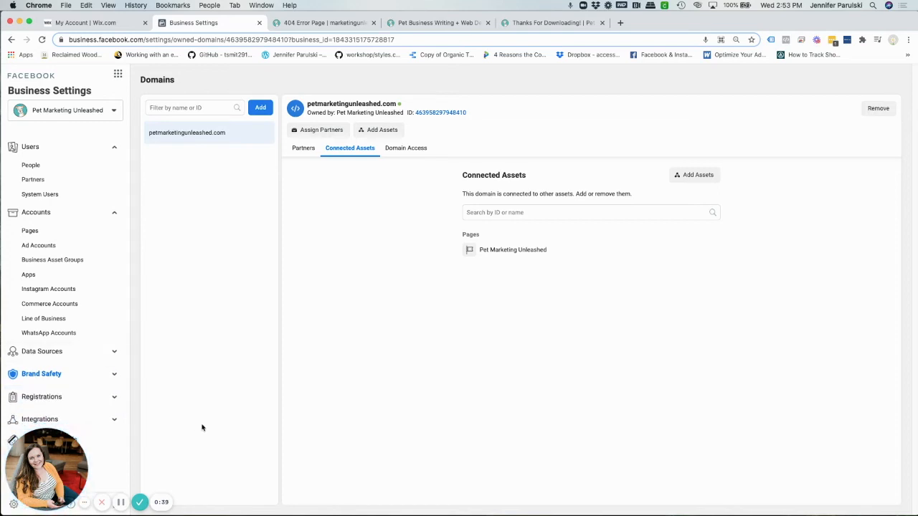
left_click(112, 352)
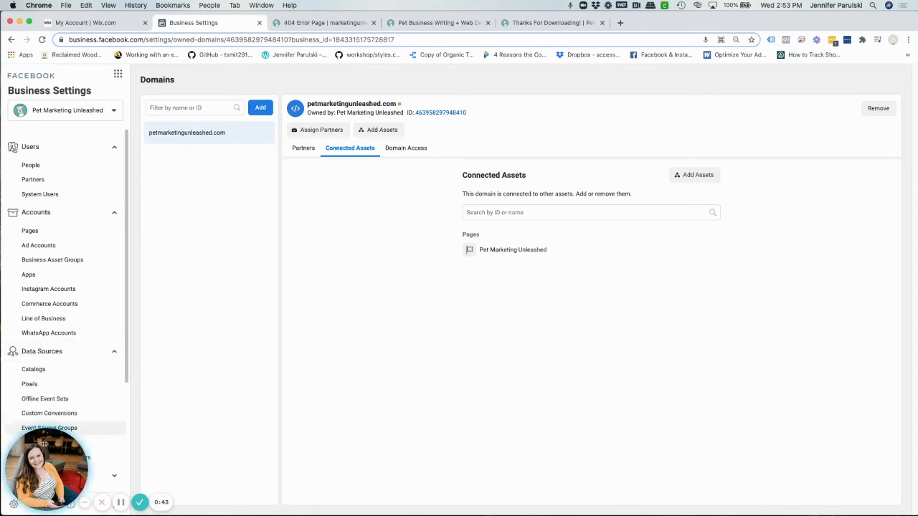
left_click(30, 386)
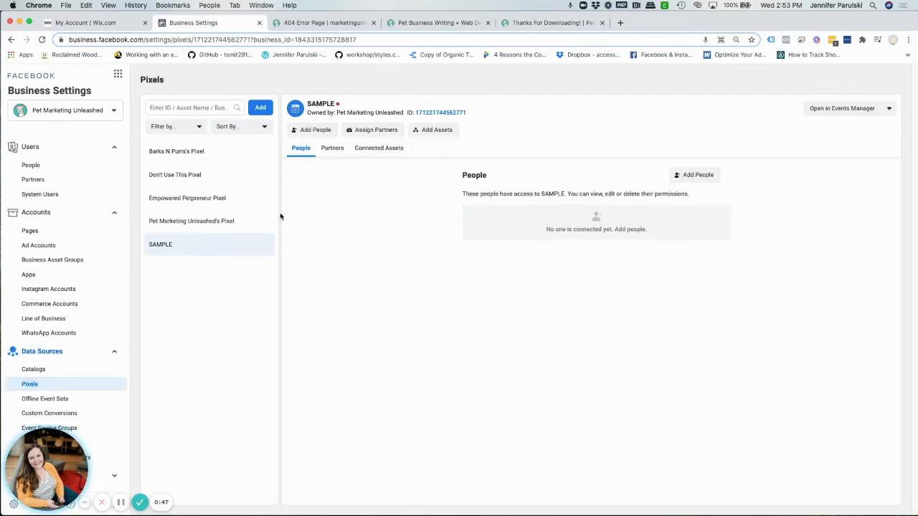
Switch to the petmarketingunleashed.com website and inspect its installed pixel with Facebook Pixel Helper.
left_click(450, 26)
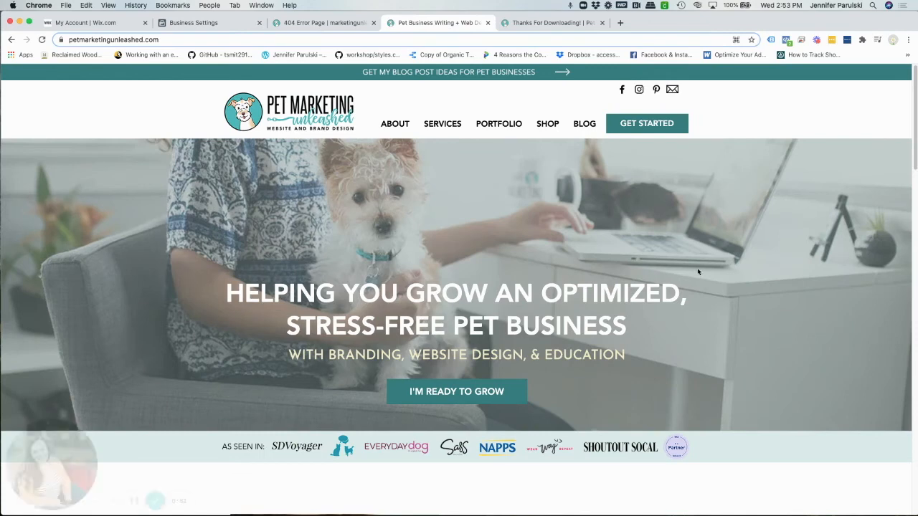
left_click(787, 40)
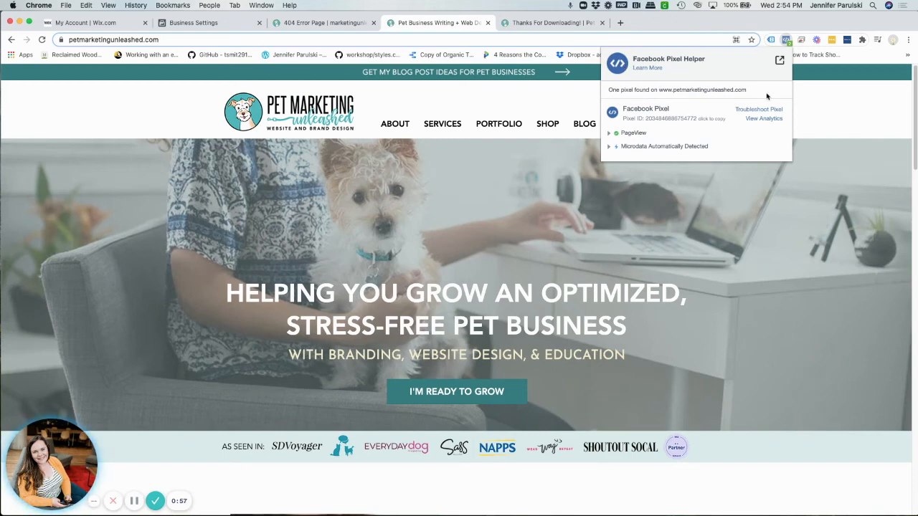
left_click(669, 222)
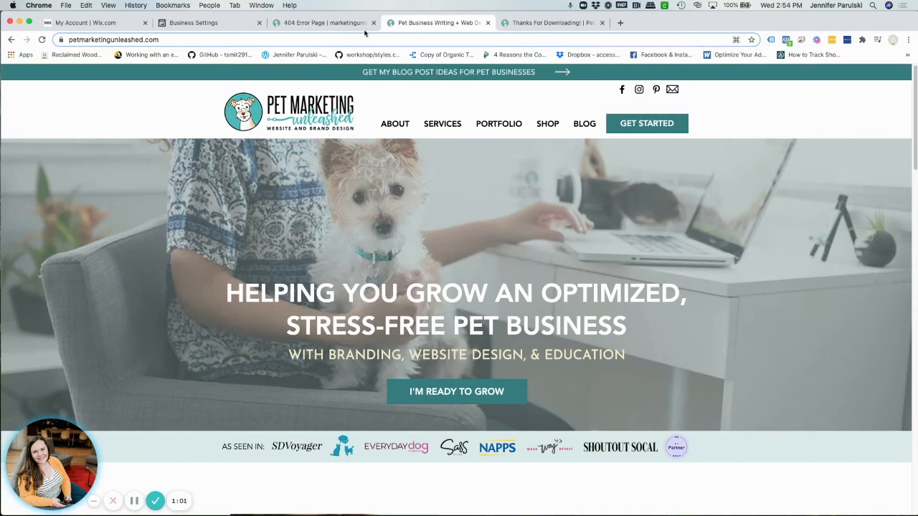
left_click(204, 22)
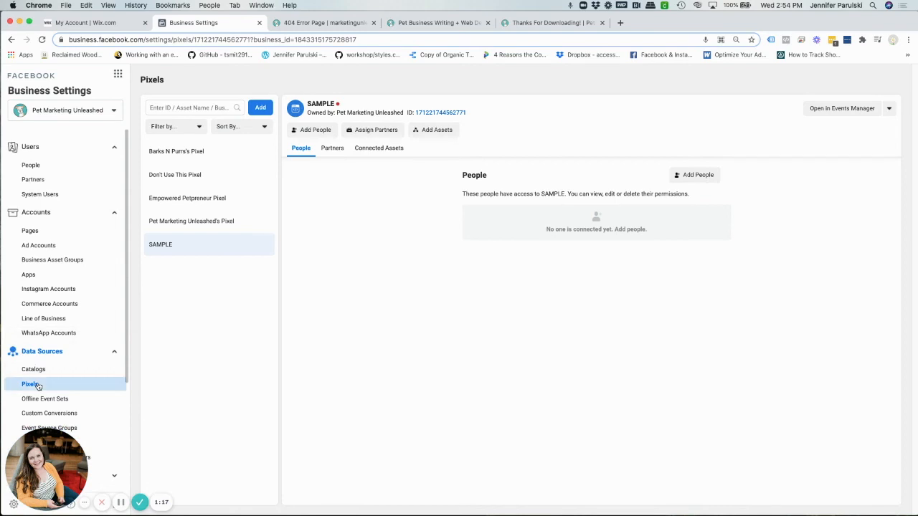
left_click(193, 228)
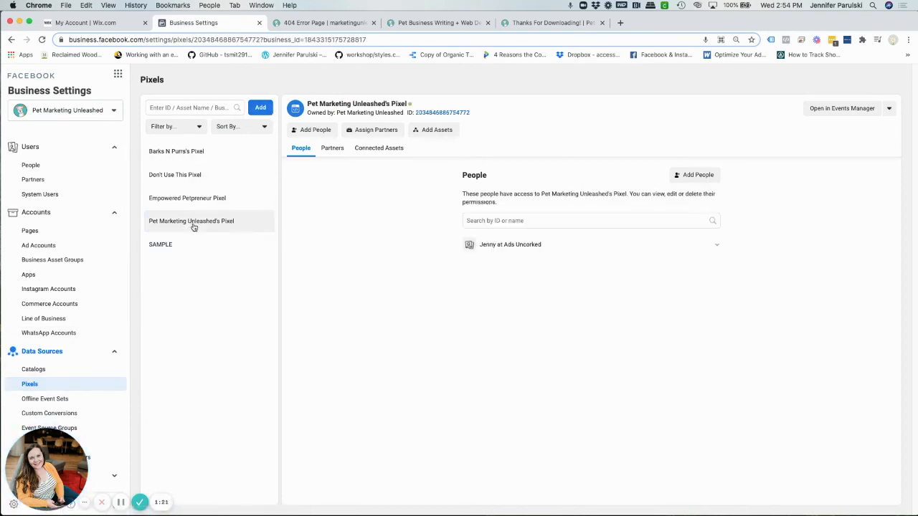
left_click(438, 130)
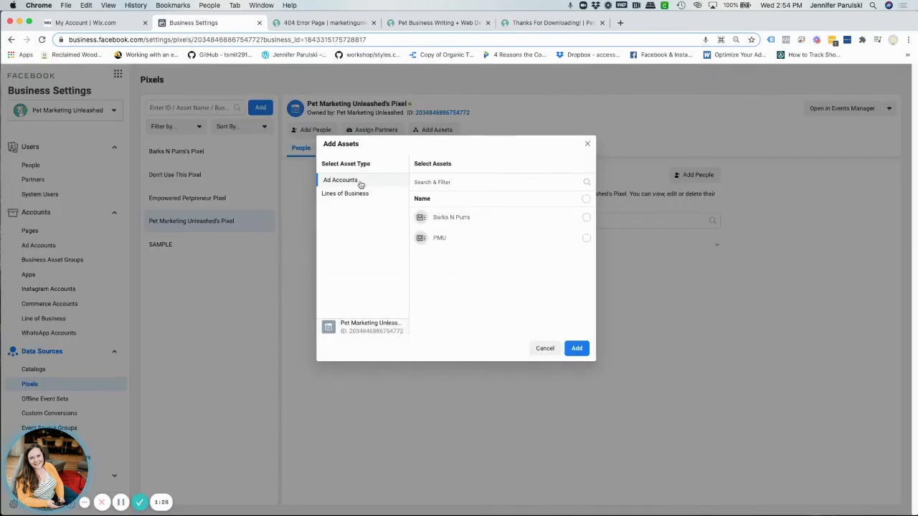
left_click(590, 143)
Create a new pixel named TEST without a website URL.
left_click(260, 108)
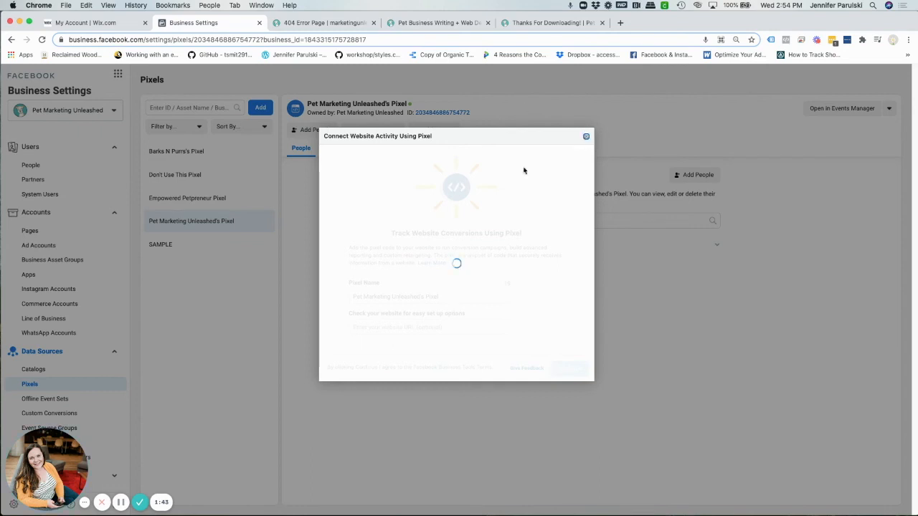
left_click(586, 136)
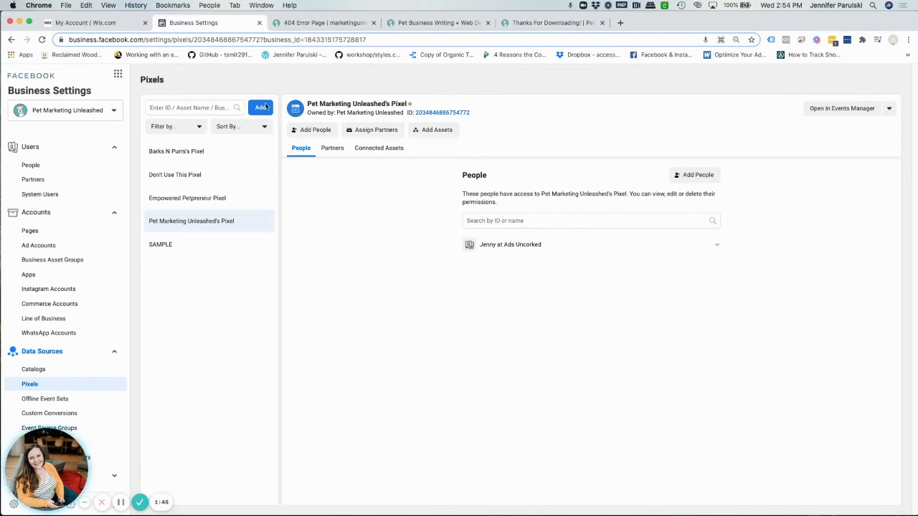
left_click(261, 108)
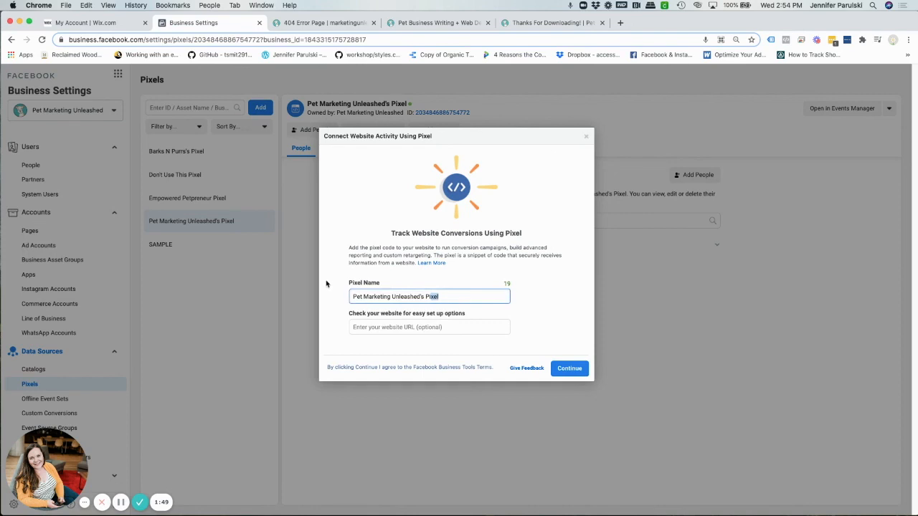
key("super+a")
type("TES")
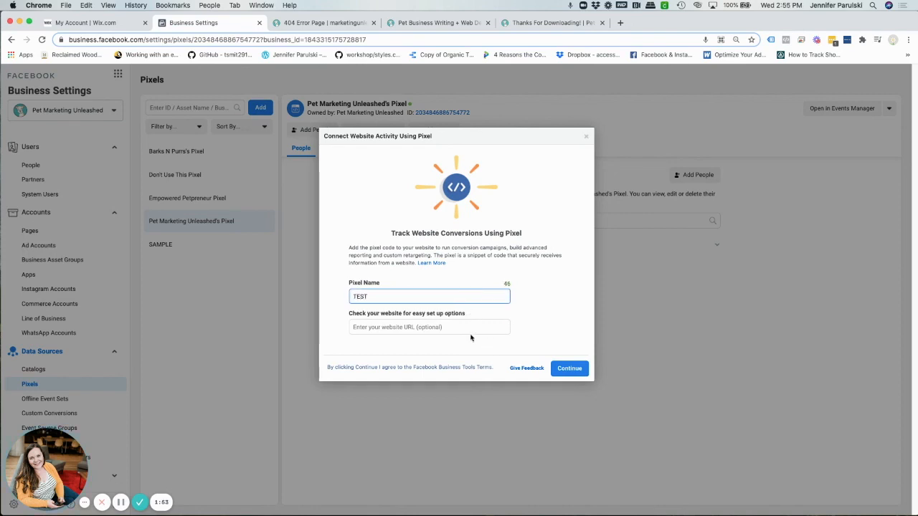
left_click(570, 369)
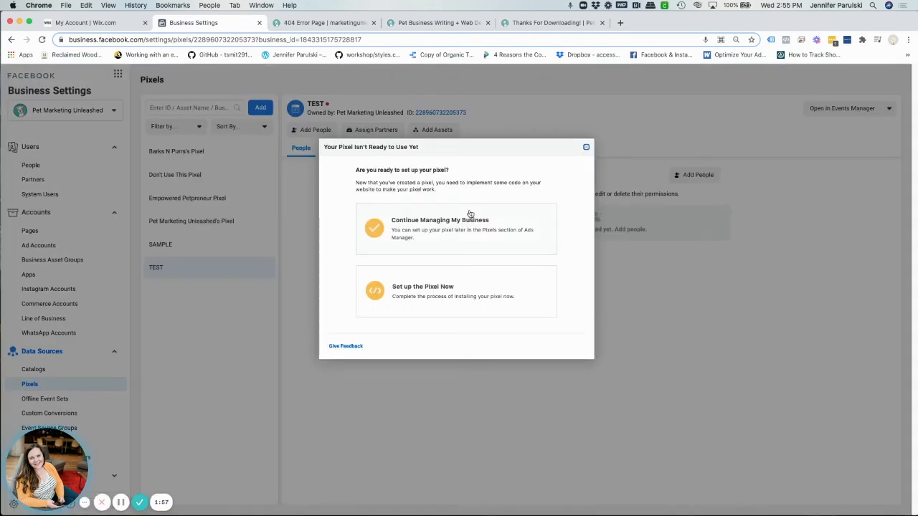
Preview the TEST pixel's Wix partner integration setup up to the Select Marketing Integrations instructions, and close it without finishing.
left_click(403, 293)
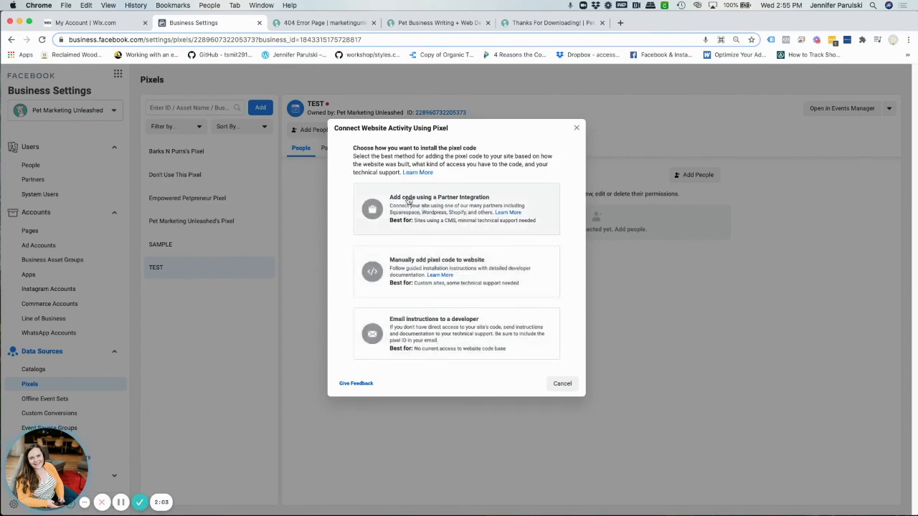
left_click(462, 208)
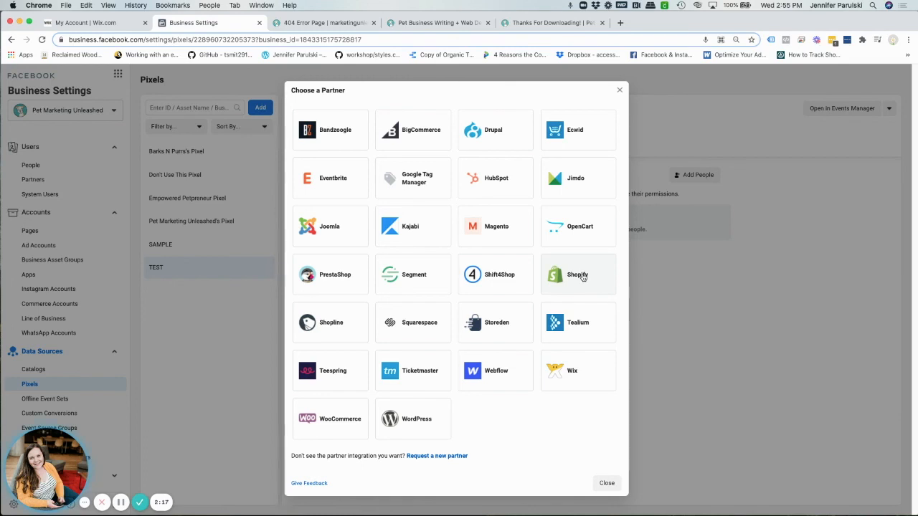
left_click(560, 377)
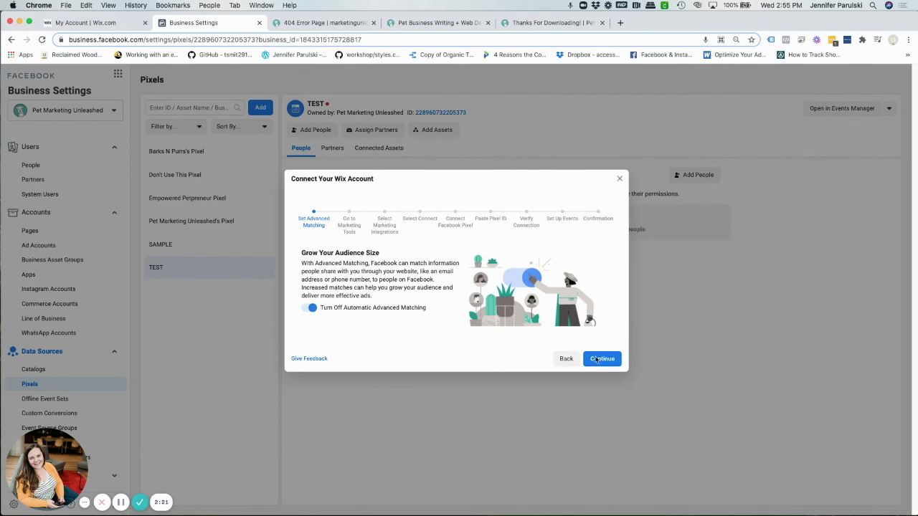
left_click(600, 359)
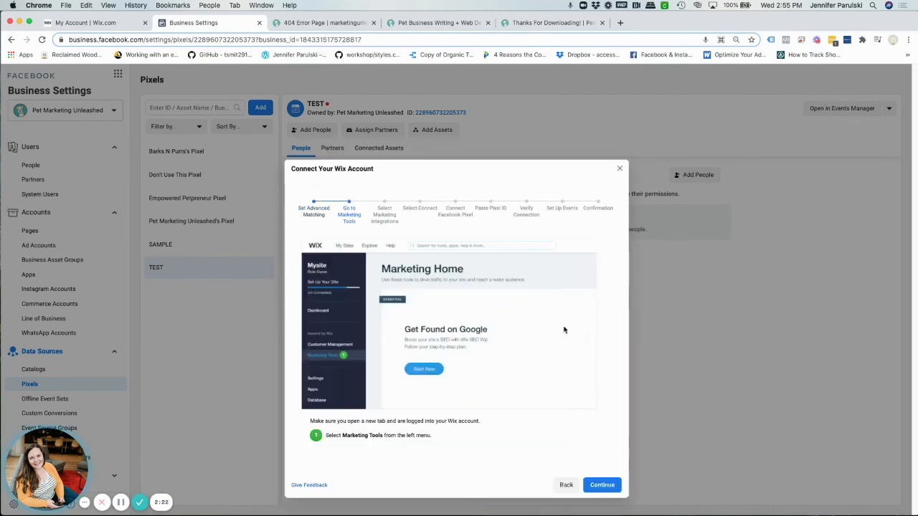
left_click(602, 485)
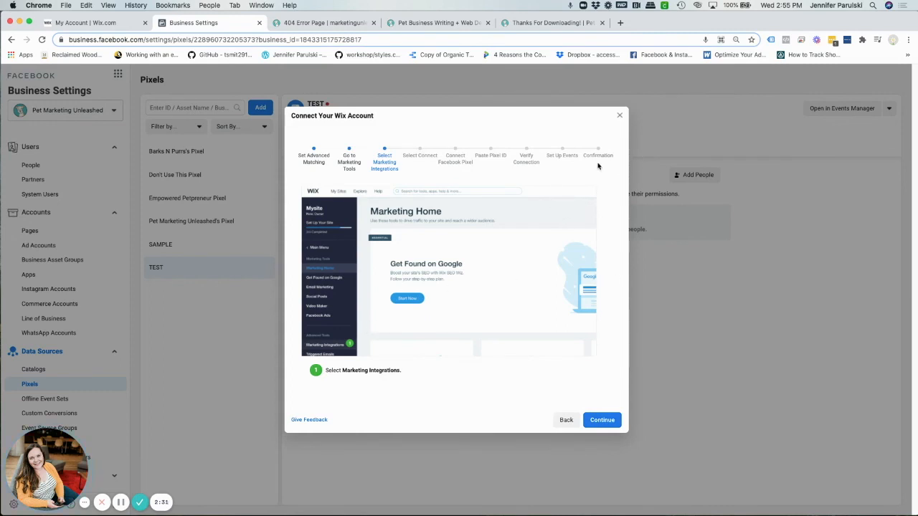
left_click(619, 116)
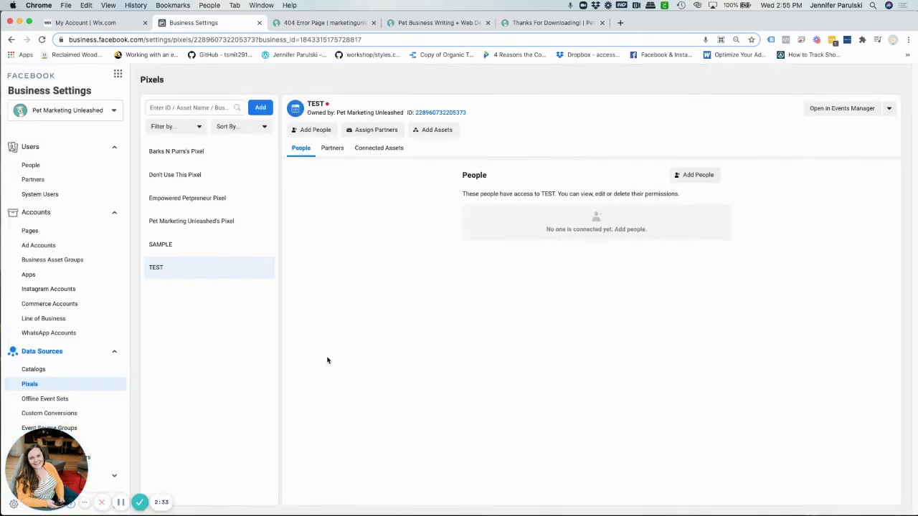
Switch to the petmarketingunleashed.com website.
left_click(455, 23)
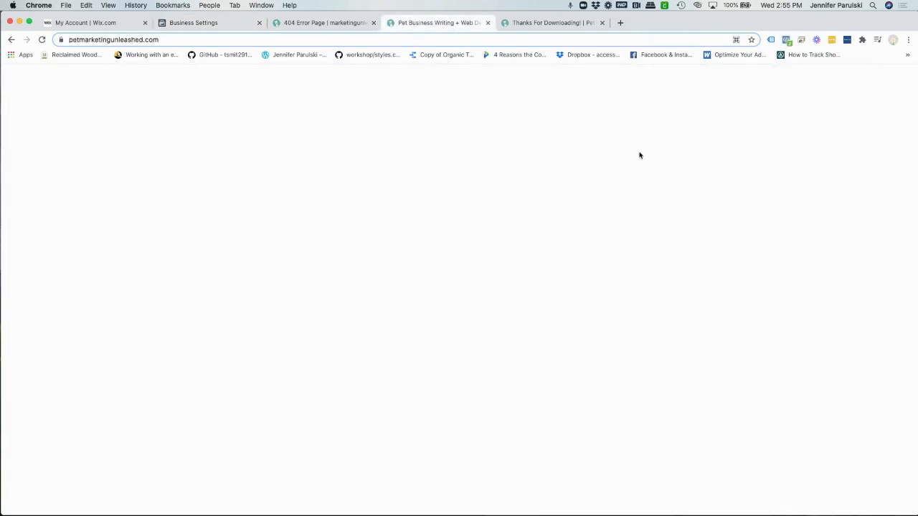